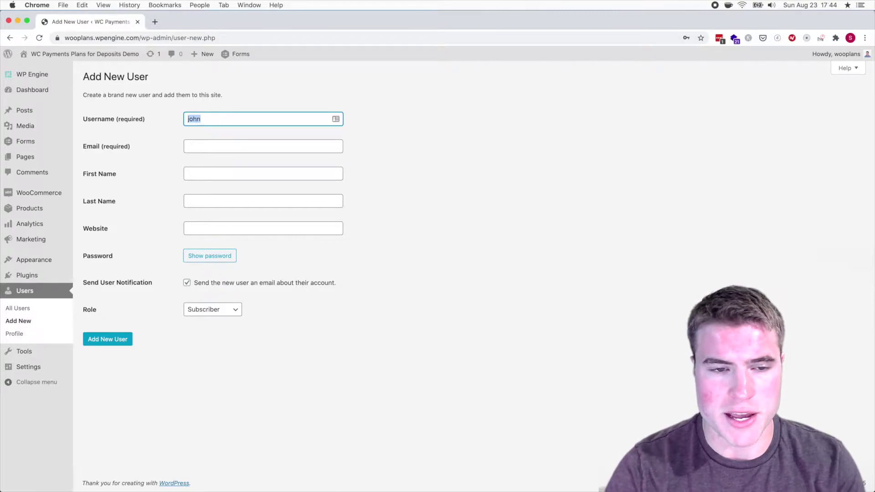
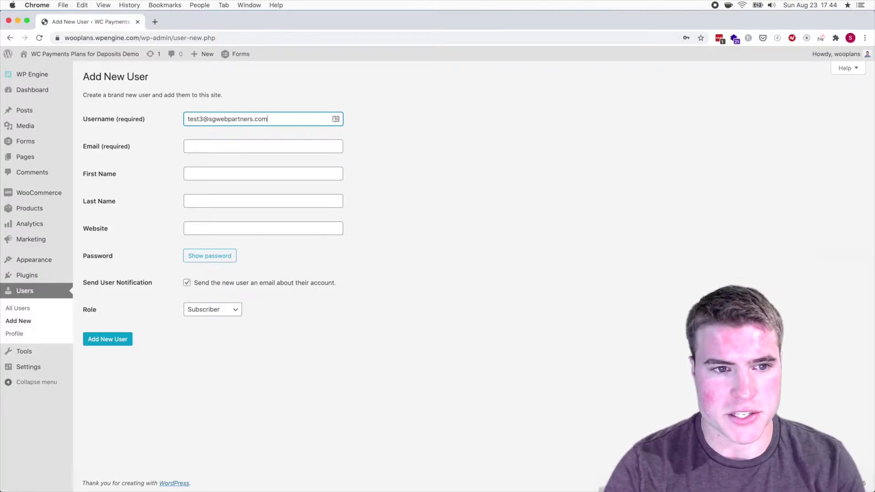
- Enter the customer's e-mail address as both the Username and the Email
{"action": "key", "text": "super+a"}
{"action": "key", "text": "super+c"}
{"action": "key", "text": "Tab"}
{"action": "key", "text": "super+v"}
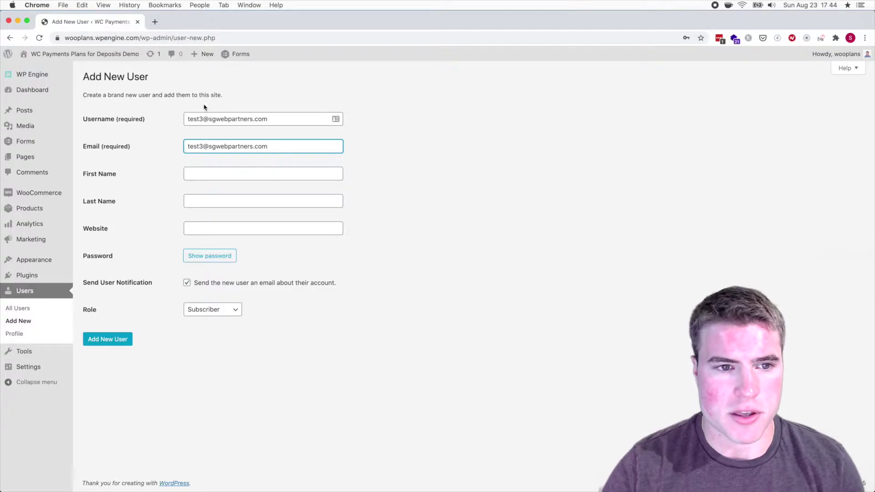
{"action": "left_click_drag", "start_coordinate": [204, 119], "coordinate": [273, 119]}
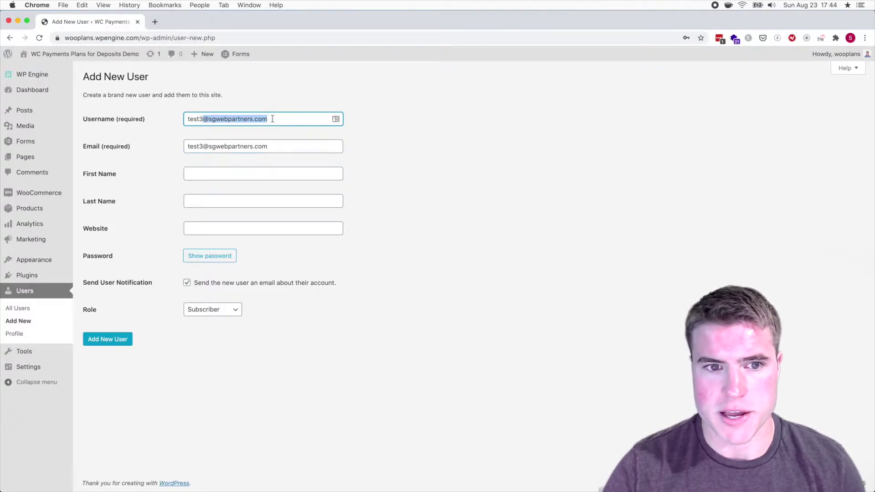
- Fill in the customer's first and last name and set the role to Customer
{"action": "left_click", "coordinate": [238, 176]}
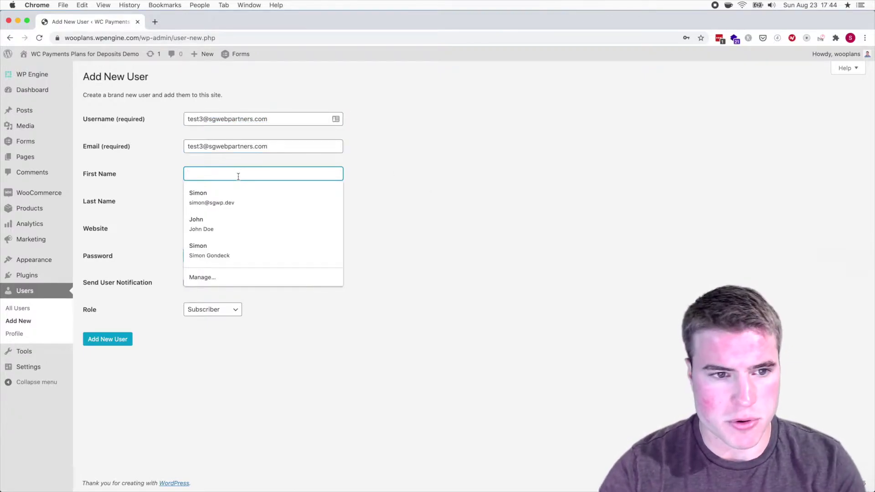
{"action": "type", "text": "JOhn"}
{"action": "key", "text": "Tab"}
{"action": "type", "text": "Doe"}
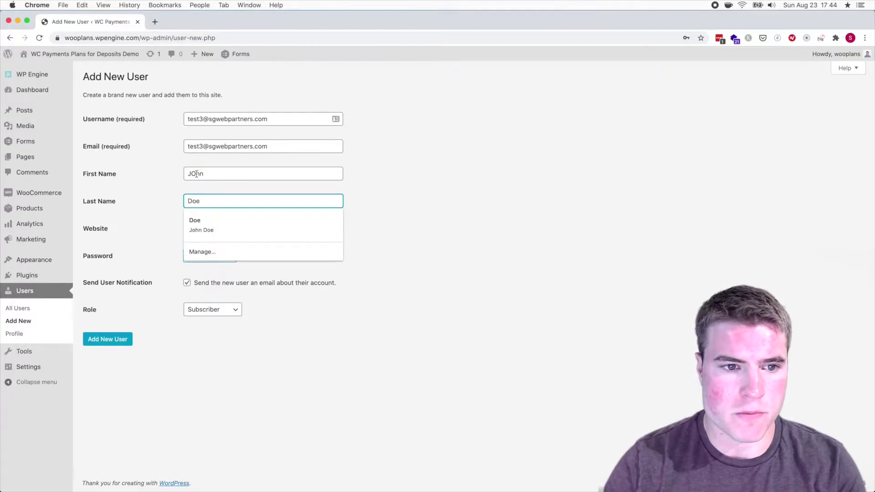
{"action": "left_click", "coordinate": [197, 173]}
{"action": "double_click", "coordinate": [196, 173]}
{"action": "type", "text": "John"}
{"action": "key", "text": "Tab"}
{"action": "key", "text": "Tab"}
{"action": "left_click", "coordinate": [227, 312]}
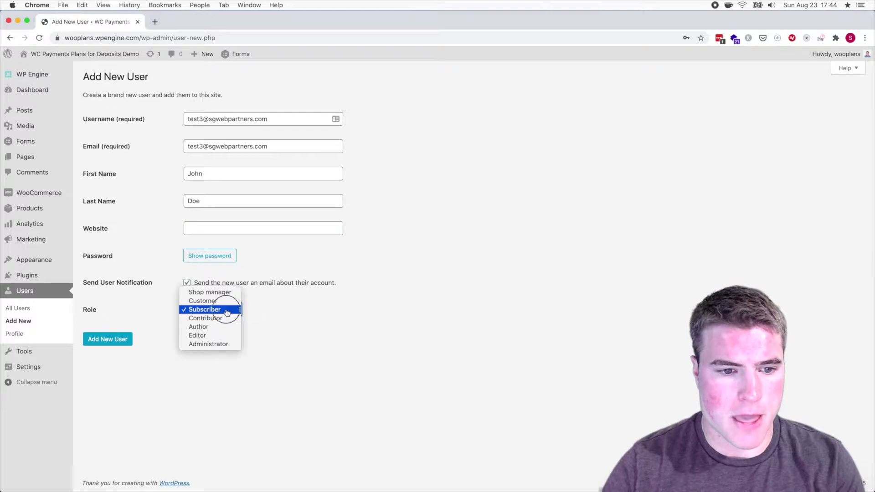
{"action": "left_click", "coordinate": [226, 301]}
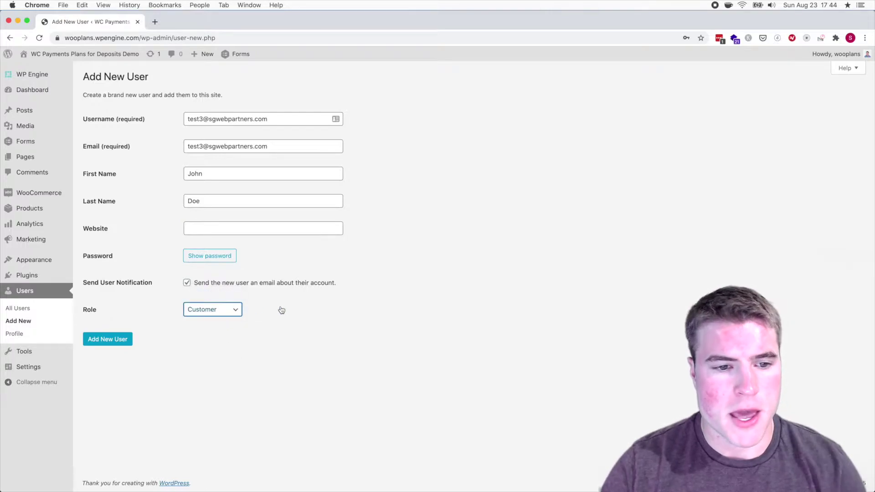
- Reveal the password field and try replacing it with typed passwords
{"action": "left_click", "coordinate": [206, 262]}
{"action": "left_click_drag", "start_coordinate": [286, 256], "coordinate": [182, 256]}
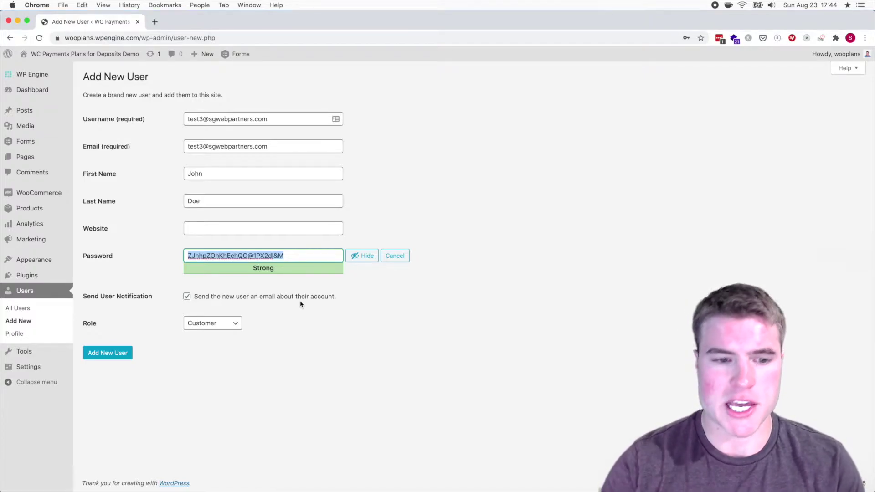
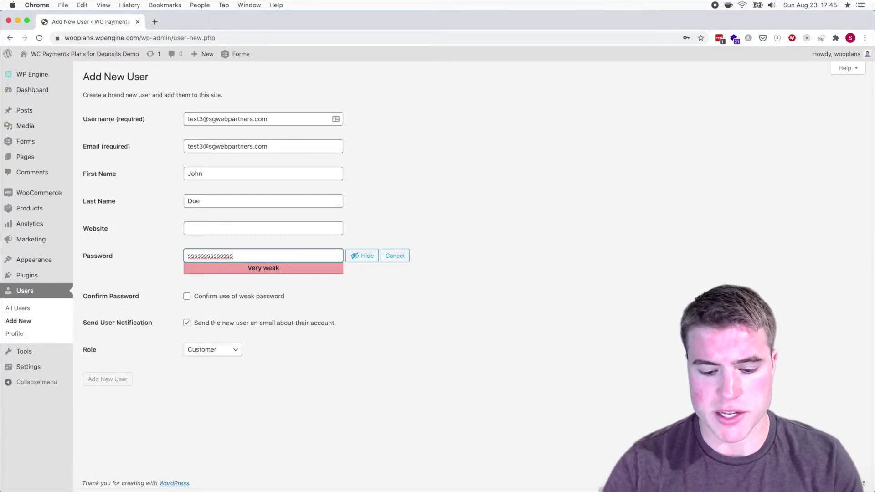
{"action": "key", "text": "super+a"}
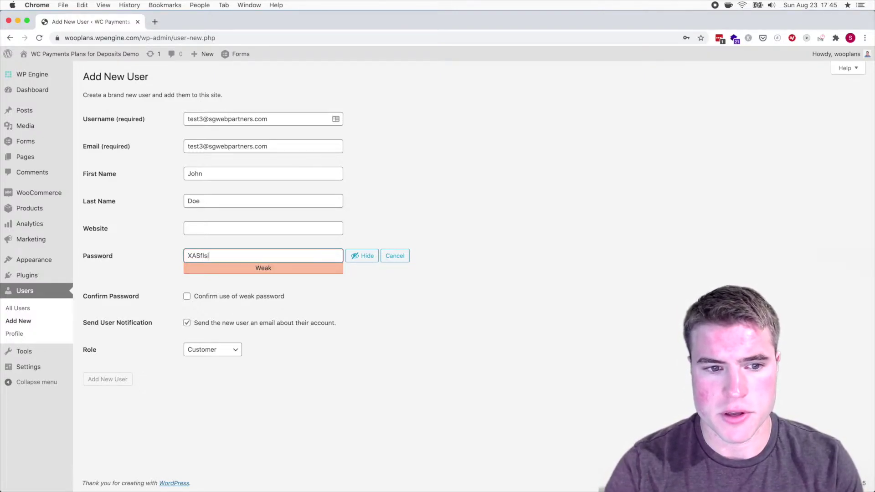
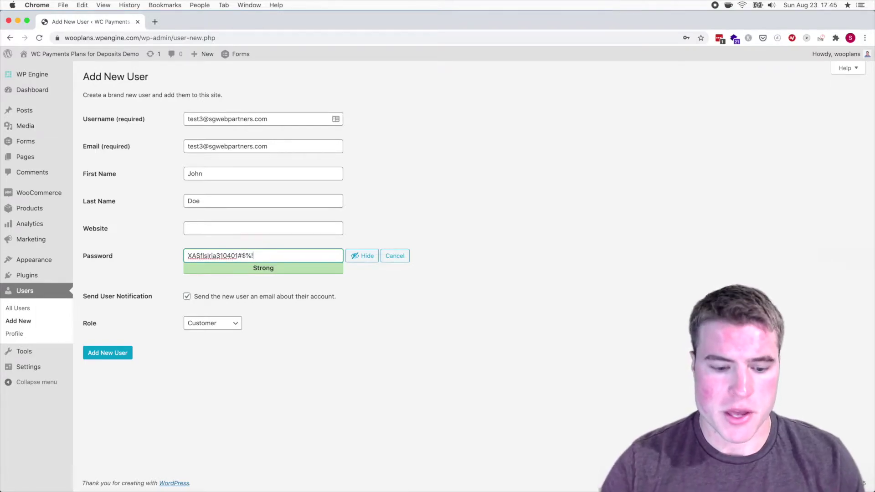
{"action": "key", "text": "super+a"}
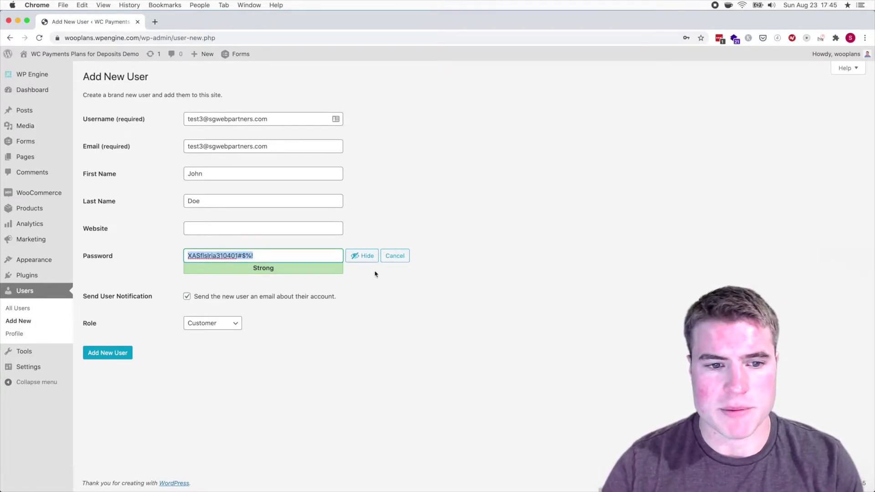
- Discard the typed password, generate a fresh strong one, and keep the Customer role
{"action": "left_click", "coordinate": [393, 257]}
{"action": "left_click", "coordinate": [235, 258]}
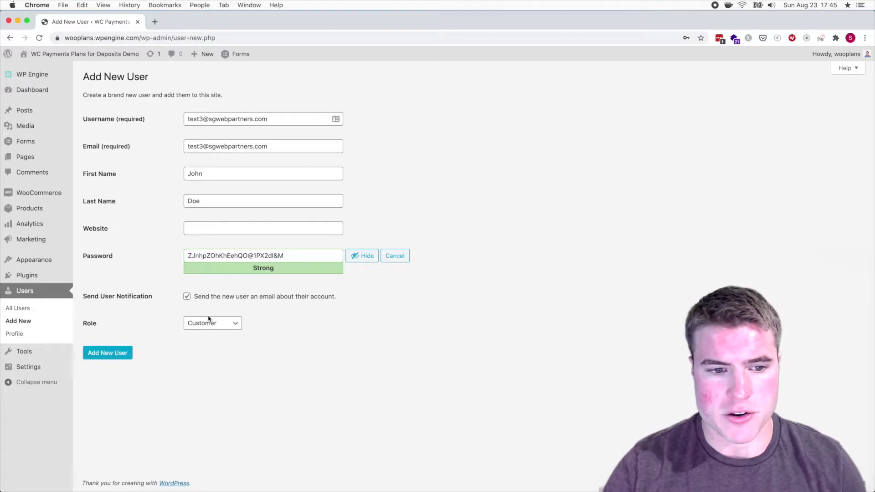
{"action": "left_click", "coordinate": [221, 326]}
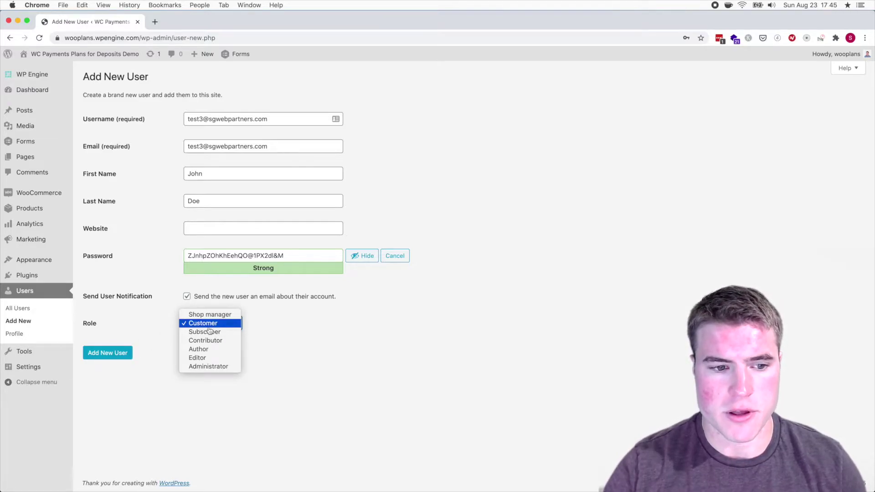
{"action": "left_click", "coordinate": [226, 326]}
- Create the new user and dismiss the browser's save-password prompt
{"action": "left_click", "coordinate": [123, 358]}
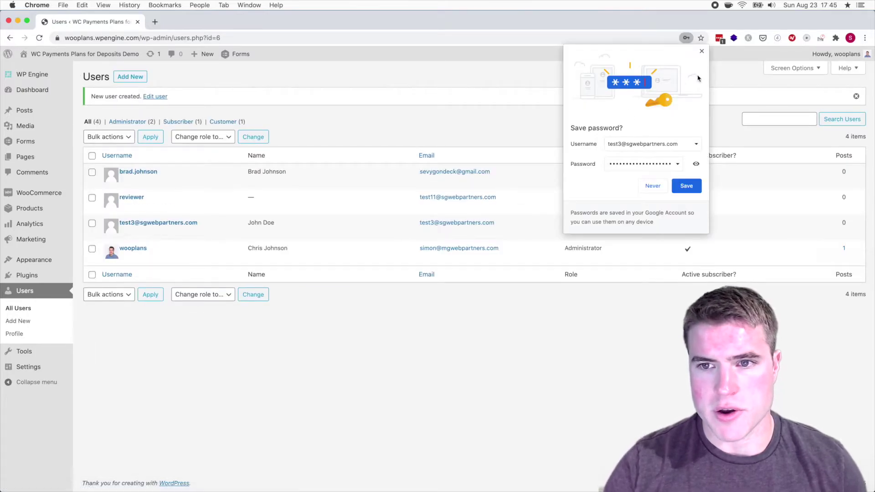
{"action": "left_click", "coordinate": [702, 51]}
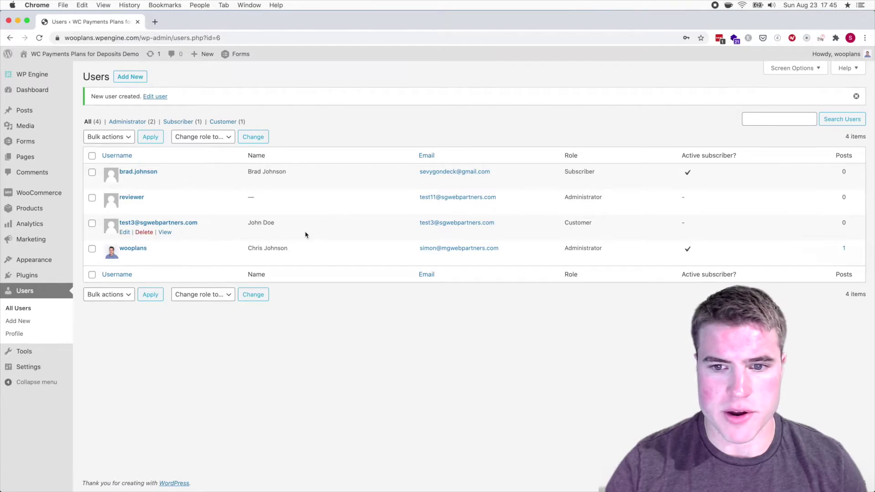
{"action": "left_click_drag", "start_coordinate": [593, 223], "coordinate": [569, 223]}
{"action": "left_click", "coordinate": [525, 326]}
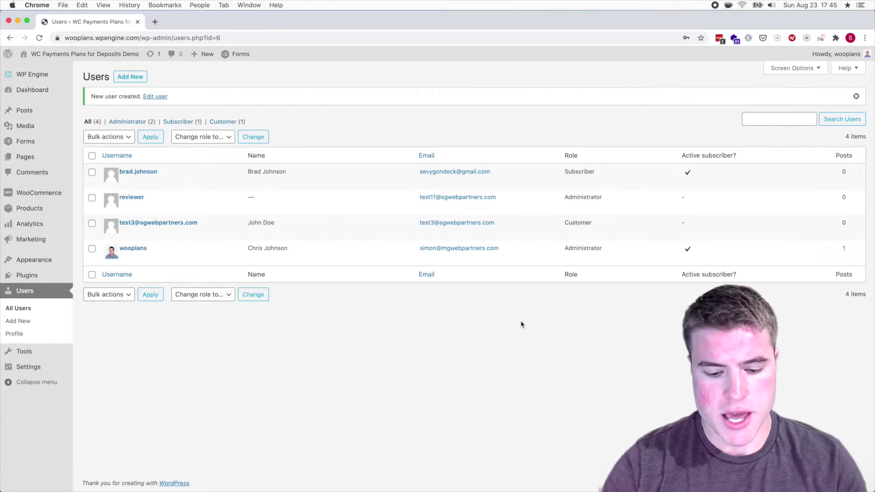
- Open the Gmail inbox in a new browser tab
{"action": "key", "text": "super+t"}
{"action": "type", "text": "ma"}
{"action": "key", "text": "Return"}
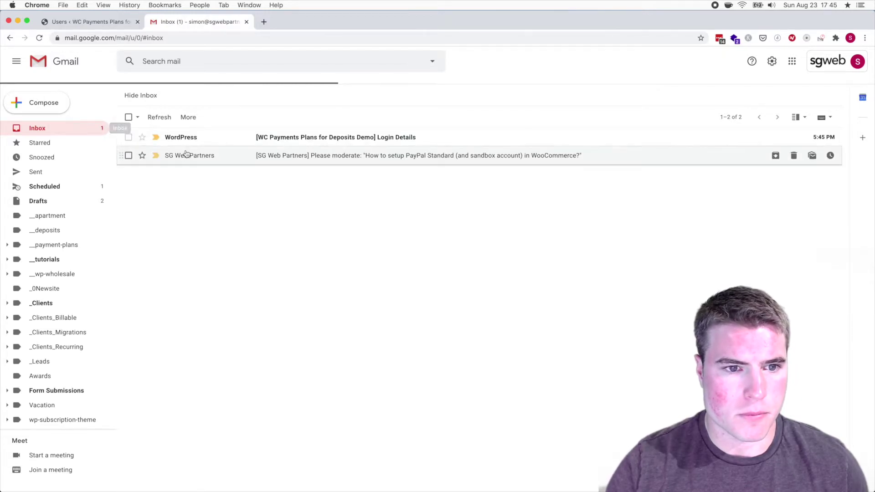
- Open the Login Details e-mail's password link in an incognito window
{"action": "left_click", "coordinate": [196, 138]}
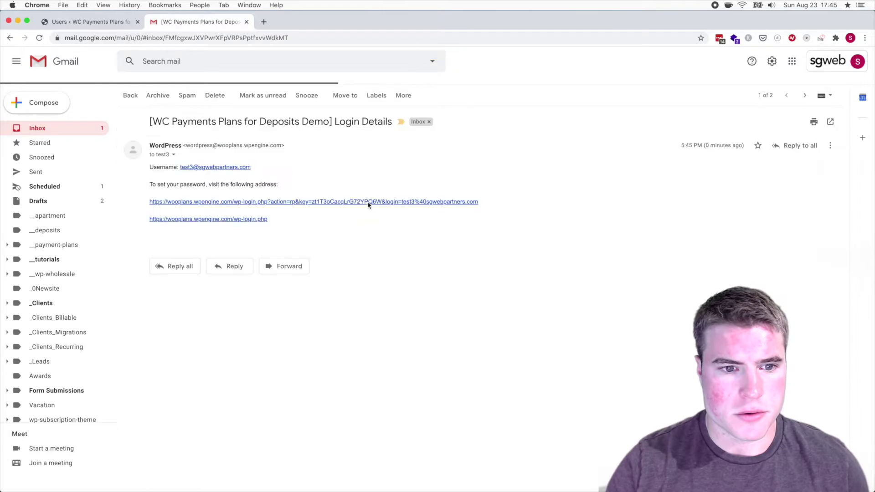
{"action": "right_click", "coordinate": [227, 204]}
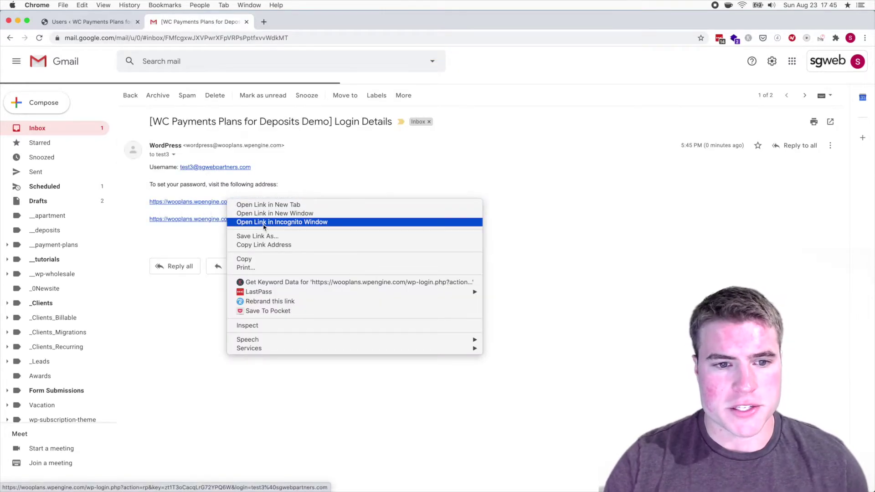
{"action": "left_click", "coordinate": [261, 222]}
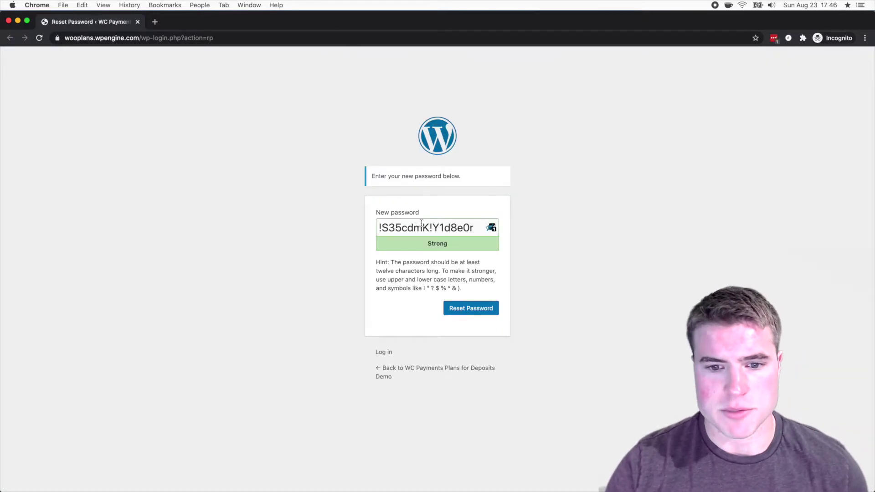
- Copy the suggested password, save it with Reset Password, and go to the login page
{"action": "left_click", "coordinate": [460, 231]}
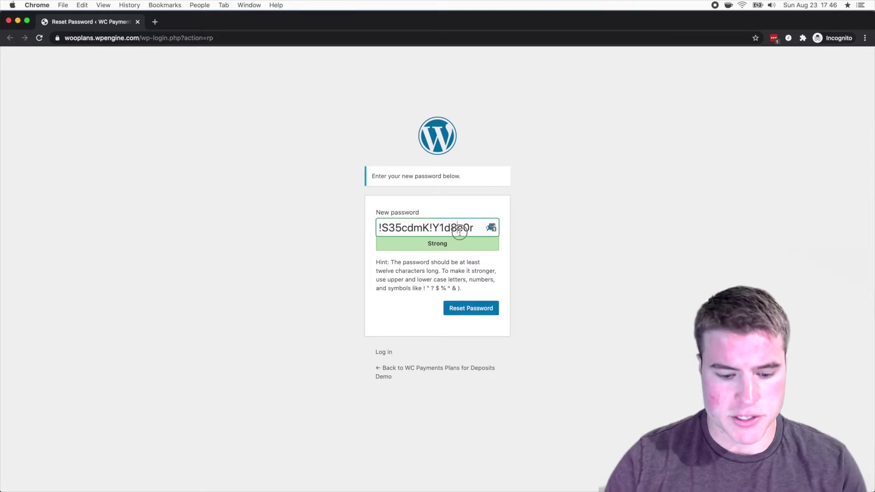
{"action": "key", "text": "super+a"}
{"action": "key", "text": "super+c"}
{"action": "left_click", "coordinate": [478, 314]}
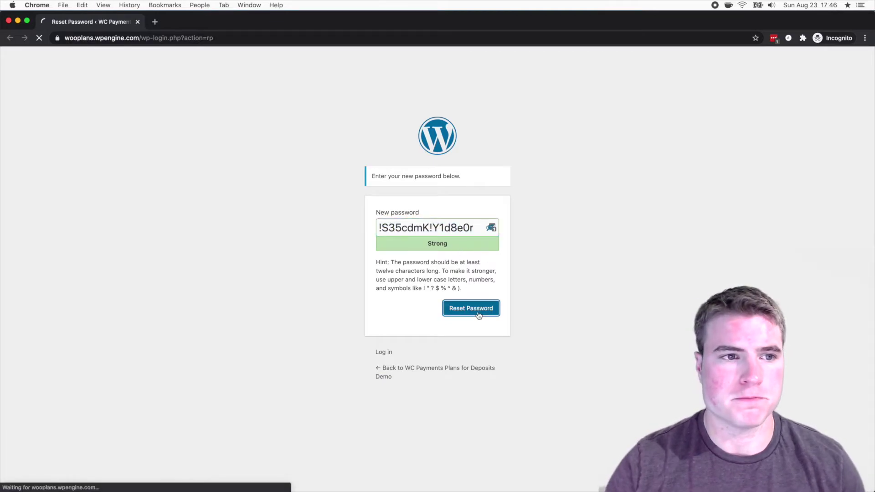
{"action": "left_click", "coordinate": [465, 177]}
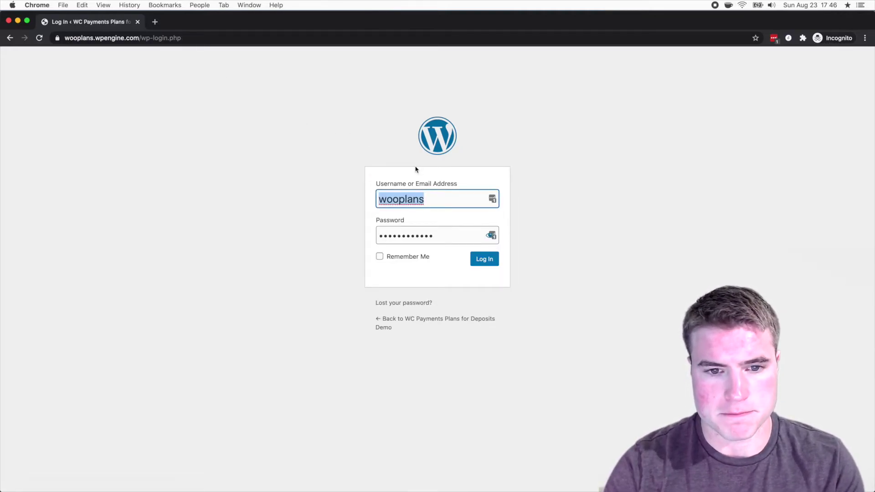
- Log in as the customer using their e-mail username and the copied password
{"action": "key", "text": "Tab"}
{"action": "key", "text": "cmd+v"}
{"action": "key", "text": "Return"}
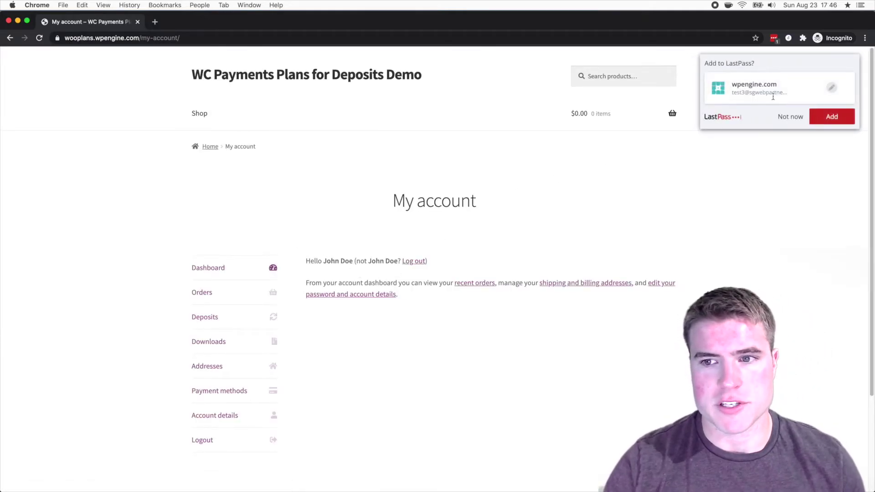
- Dismiss the save prompt, close the incognito window, and return to the Users admin tab
{"action": "left_click", "coordinate": [790, 117]}
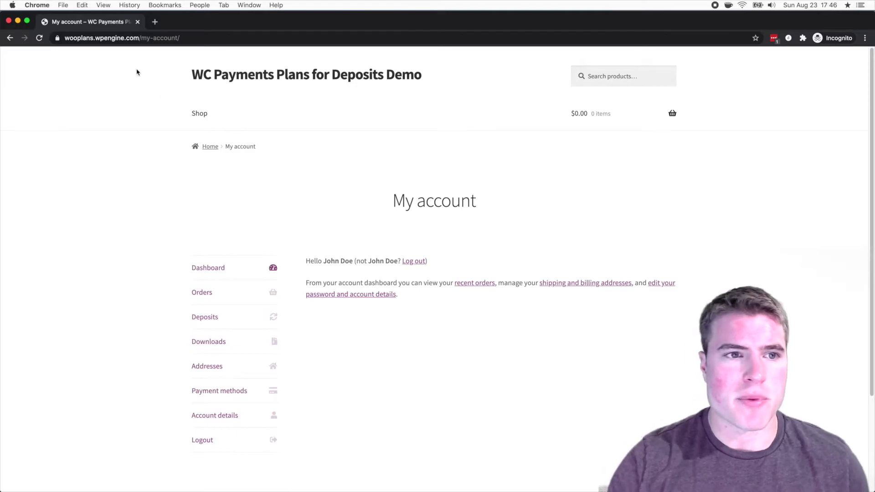
{"action": "left_click", "coordinate": [137, 21]}
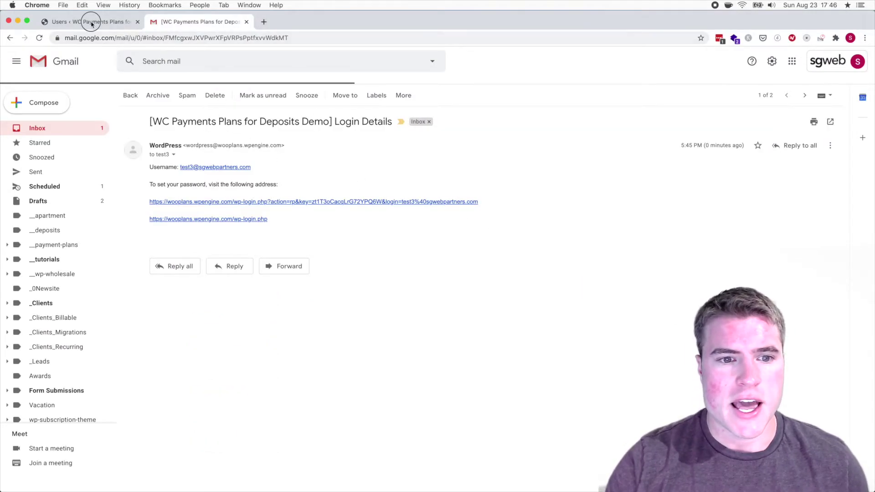
{"action": "left_click", "coordinate": [91, 20]}
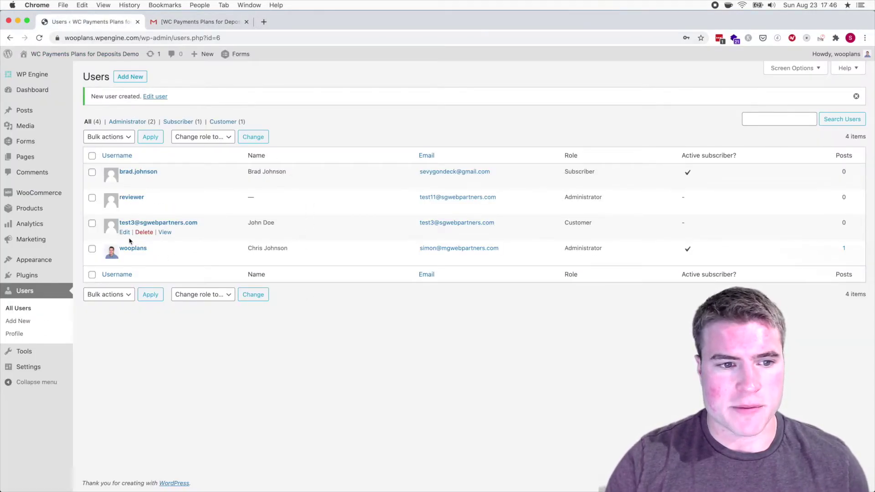
- Open the new customer's Edit User profile and scroll to the billing address
{"action": "left_click", "coordinate": [125, 232]}
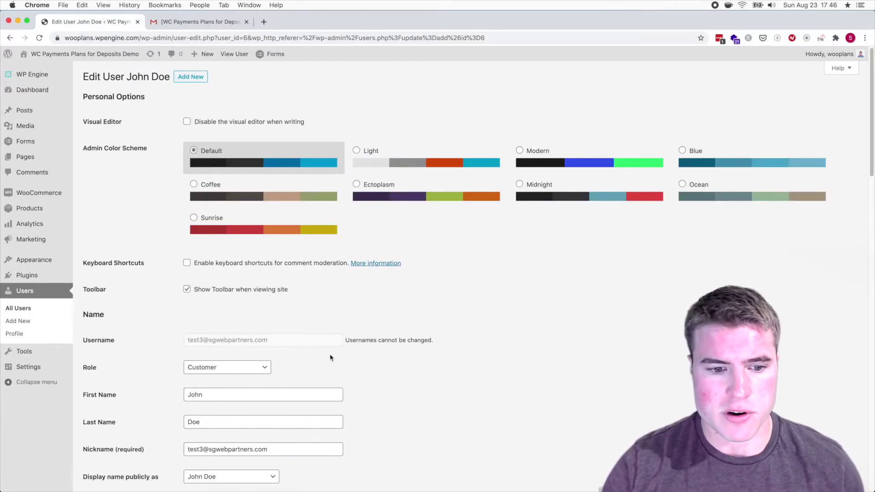
{"action": "scroll", "coordinate": [330, 358], "scroll_direction": "down", "scroll_amount": 6}
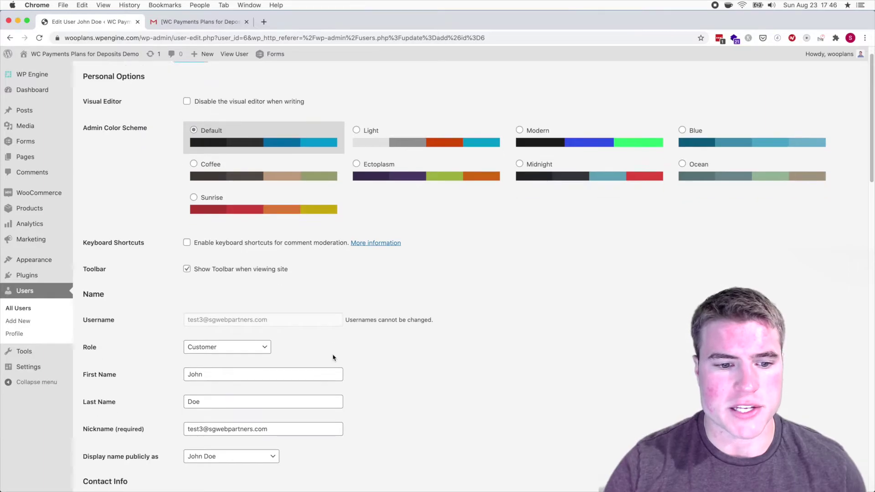
{"action": "scroll", "coordinate": [333, 354], "scroll_direction": "down", "scroll_amount": 9}
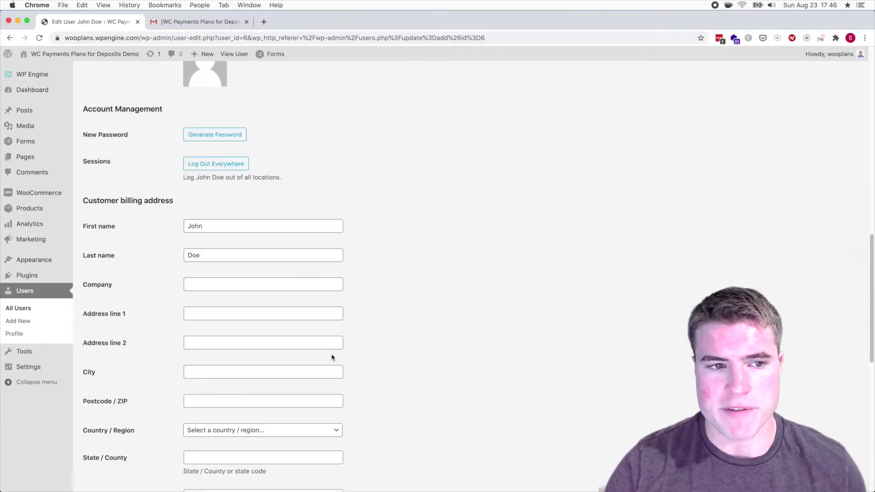
{"action": "scroll", "coordinate": [333, 355], "scroll_direction": "down", "scroll_amount": 2}
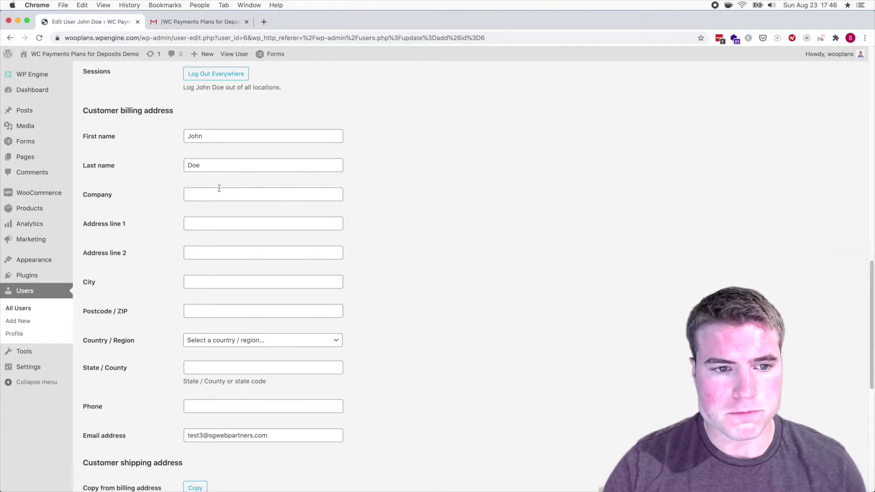
- Enter the billing street address in Address line 1, clearing a stray entry from Company
{"action": "left_click", "coordinate": [219, 193]}
{"action": "type", "text": "101"}
{"action": "key", "text": "super+a"}
{"action": "key", "text": "super+x"}
{"action": "key", "text": "Tab"}
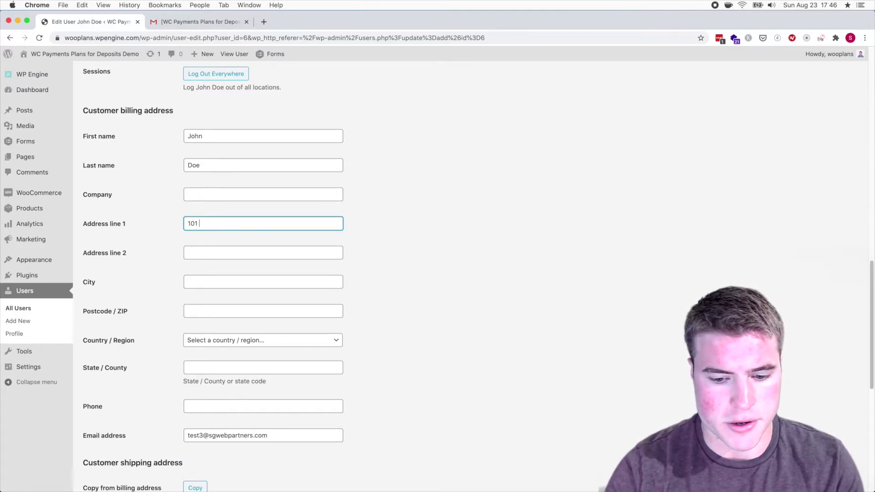
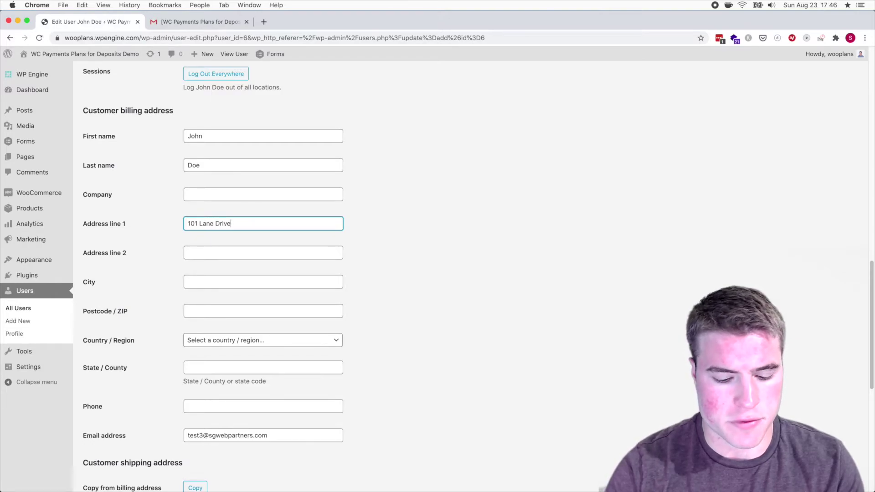
- Fill in the billing suite in Address line 2, plus the city and postcode
{"action": "key", "text": "Tab"}
{"action": "type", "text": "Suite 500"}
{"action": "key", "text": "Tab"}
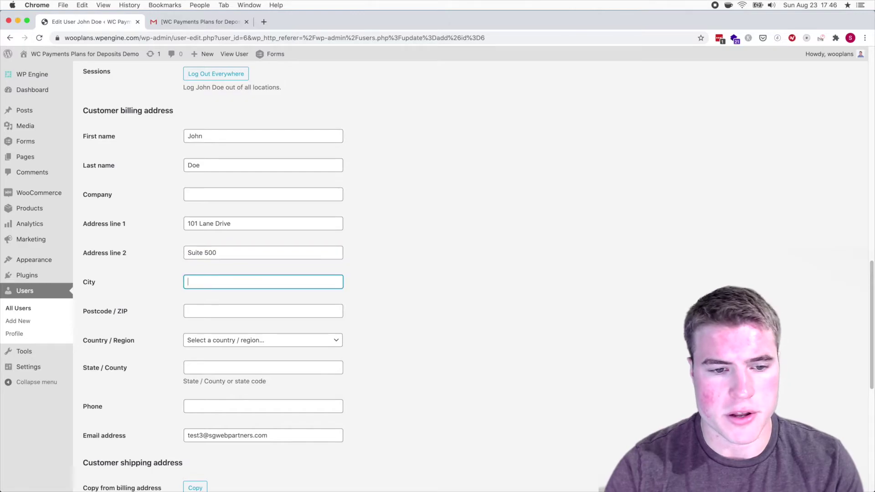
{"action": "type", "text": "New York"}
{"action": "key", "text": "Tab"}
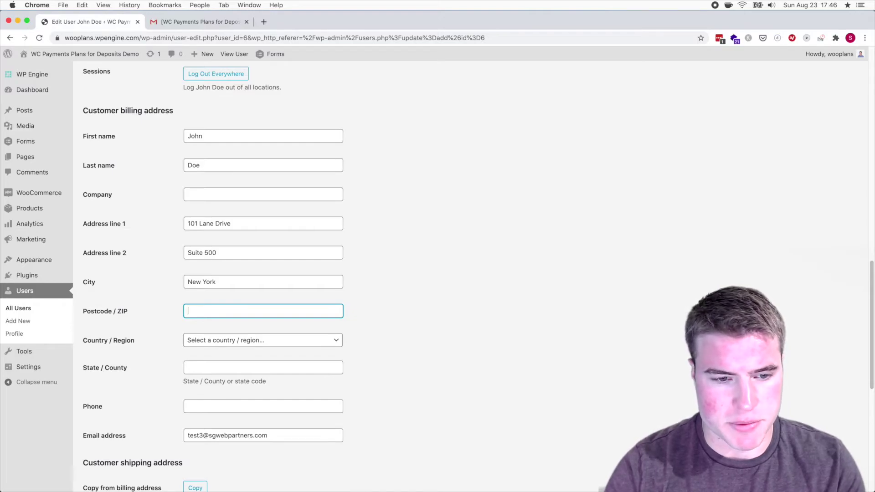
{"action": "type", "text": "60603"}
{"action": "key", "text": "Tab"}
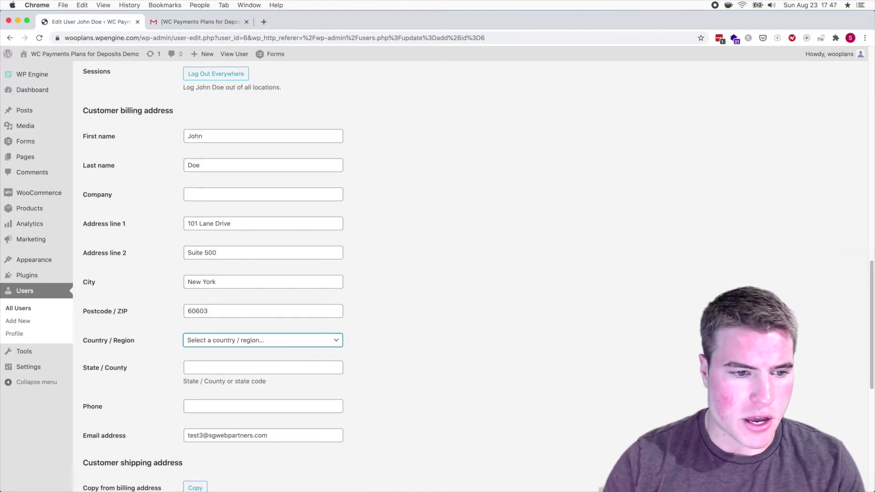
- Set the billing country to United States (US) and the state to New York
{"action": "left_click", "coordinate": [236, 340]}
{"action": "type", "text": "united"}
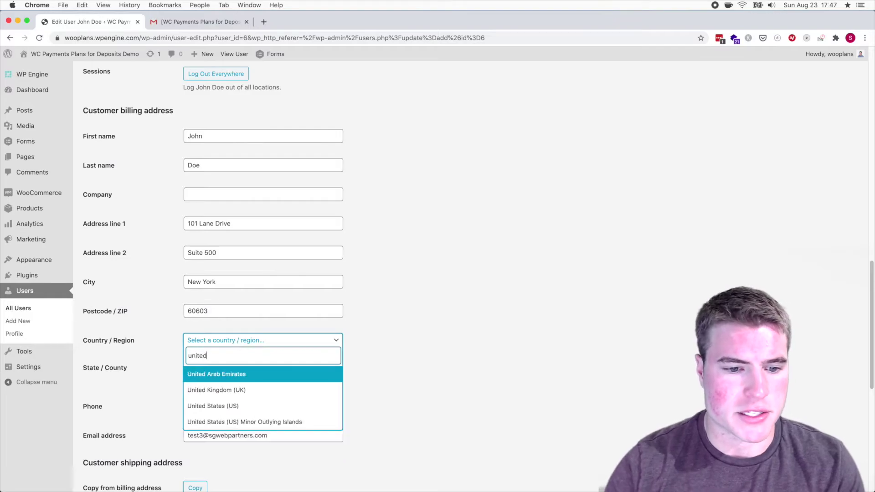
{"action": "left_click", "coordinate": [240, 406]}
{"action": "left_click", "coordinate": [220, 367]}
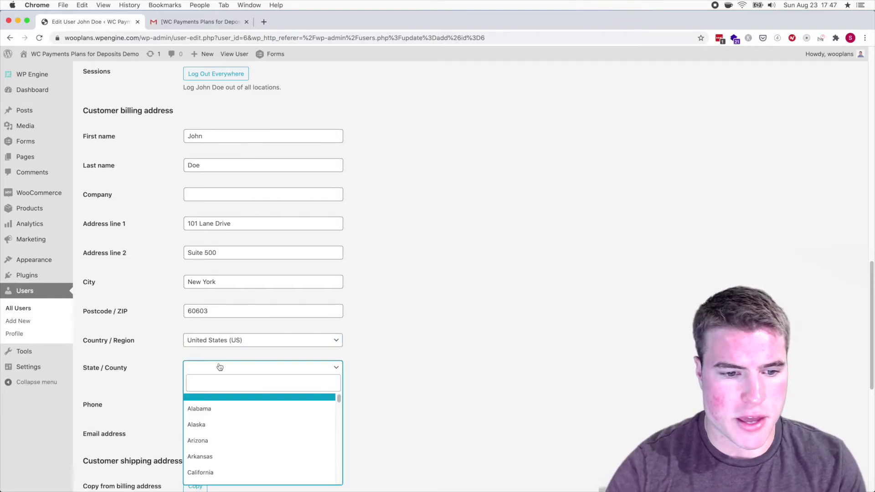
{"action": "type", "text": "New"}
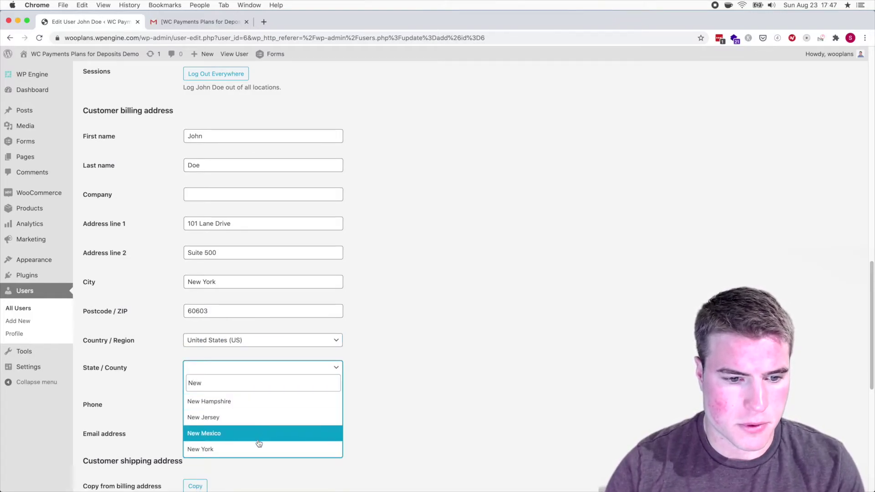
{"action": "left_click", "coordinate": [259, 448]}
- Copy the billing address into the shipping address and update the user
{"action": "scroll", "coordinate": [202, 385], "scroll_direction": "down", "scroll_amount": 3}
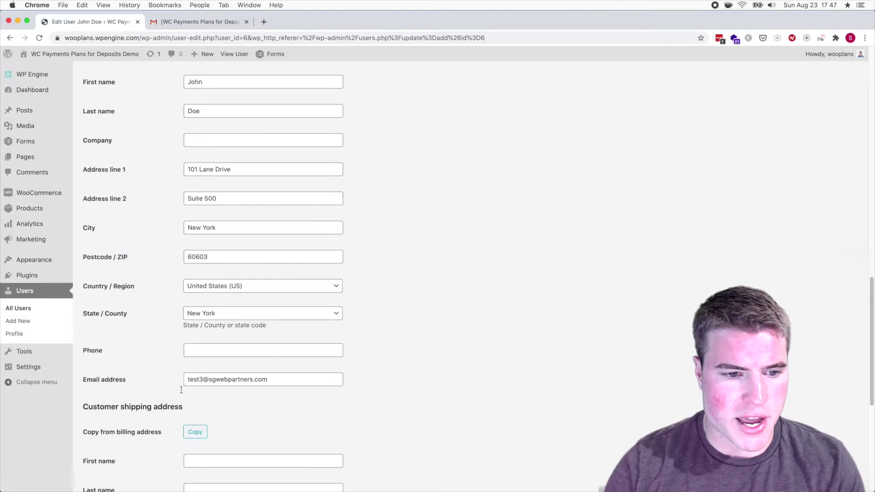
{"action": "left_click", "coordinate": [195, 431]}
{"action": "scroll", "coordinate": [313, 404], "scroll_direction": "down", "scroll_amount": 10}
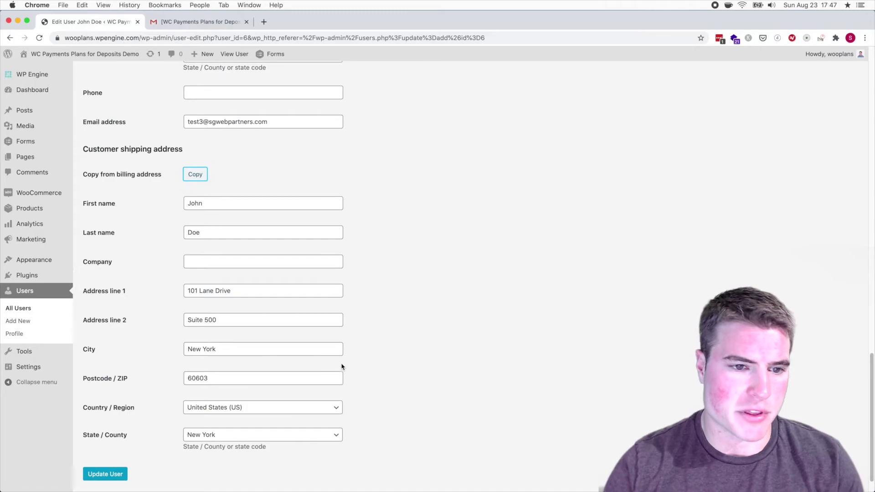
{"action": "scroll", "coordinate": [330, 361], "scroll_direction": "down", "scroll_amount": 1}
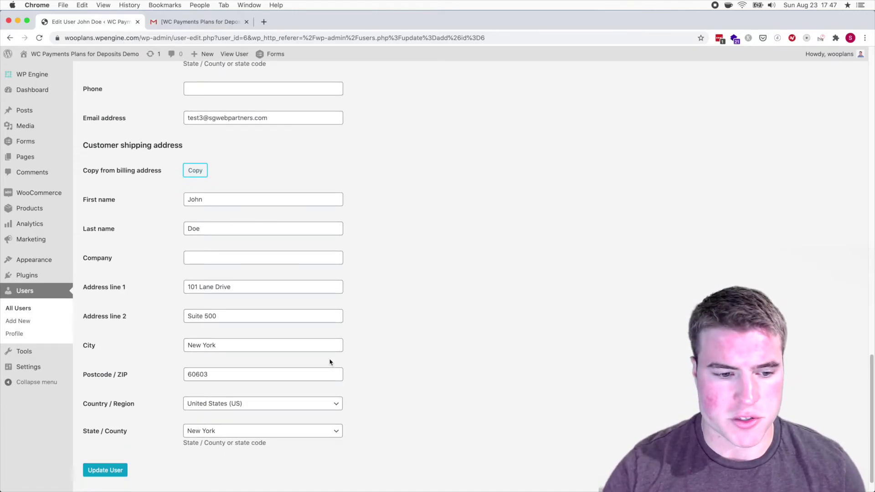
{"action": "left_click", "coordinate": [105, 470]}
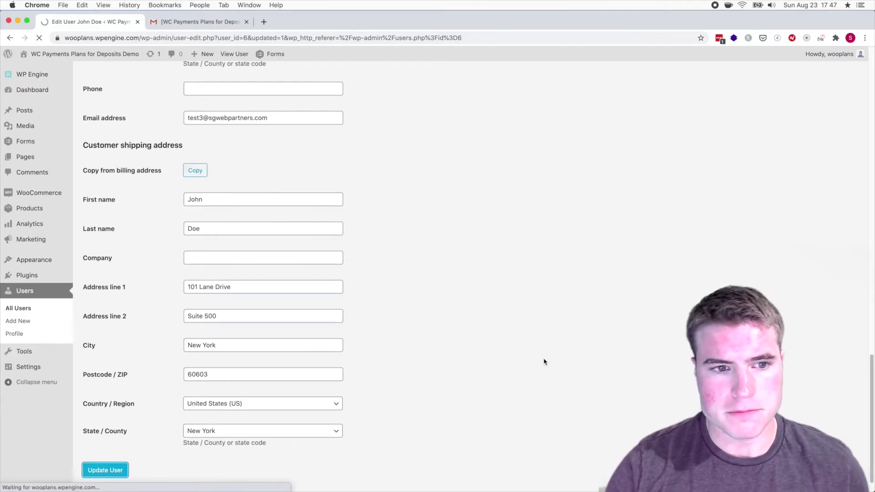
- Return to the All Users list
{"action": "scroll", "coordinate": [541, 356], "scroll_direction": "down", "scroll_amount": 10}
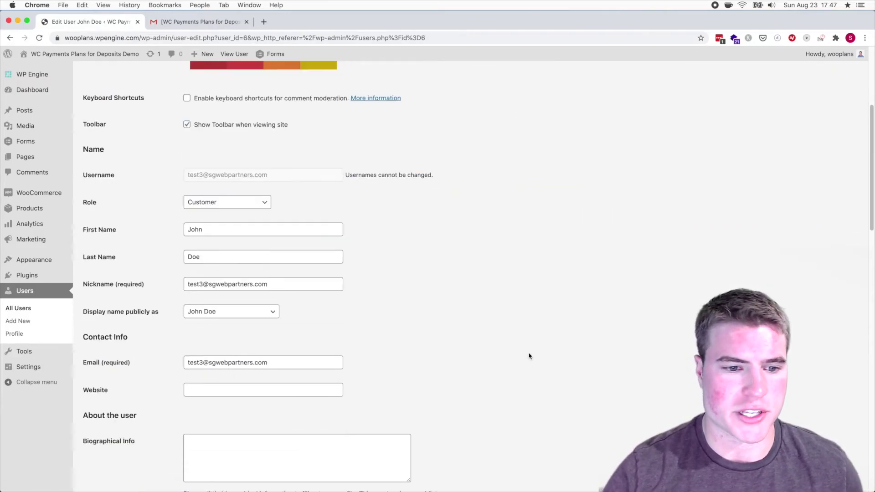
{"action": "scroll", "coordinate": [529, 360], "scroll_direction": "down", "scroll_amount": 6}
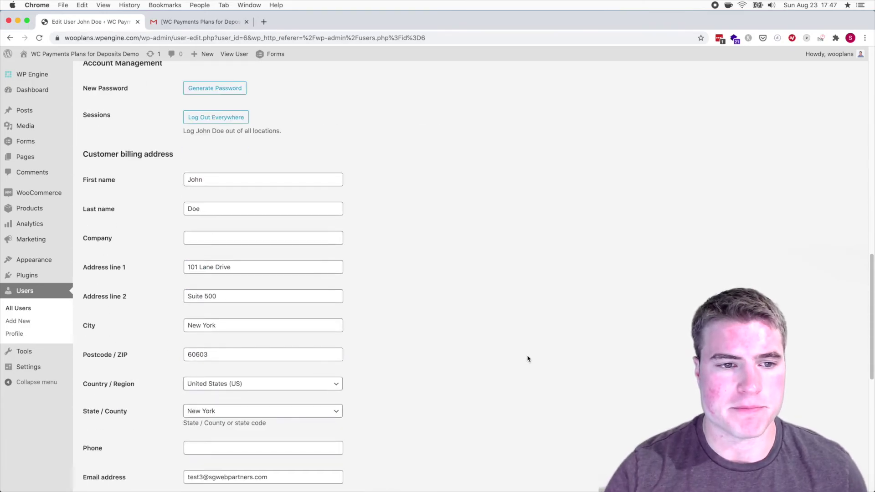
{"action": "scroll", "coordinate": [527, 359], "scroll_direction": "down", "scroll_amount": 2}
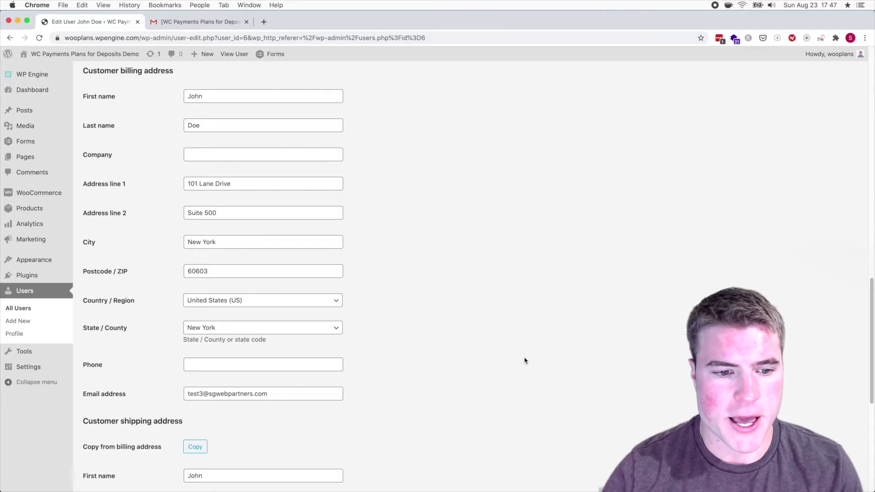
{"action": "scroll", "coordinate": [524, 361], "scroll_direction": "down", "scroll_amount": 6}
{"action": "scroll", "coordinate": [524, 365], "scroll_direction": "down", "scroll_amount": 1}
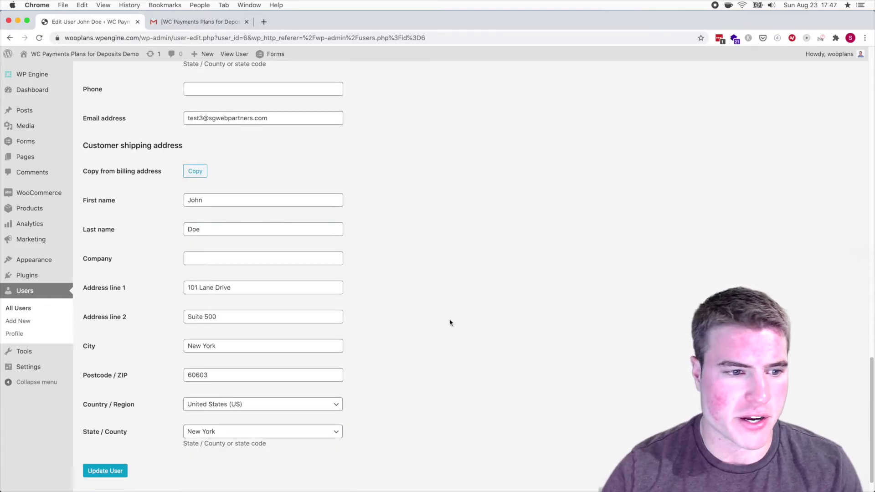
{"action": "left_click", "coordinate": [48, 311]}
{"action": "scroll", "coordinate": [557, 217], "scroll_direction": "up", "scroll_amount": 1}
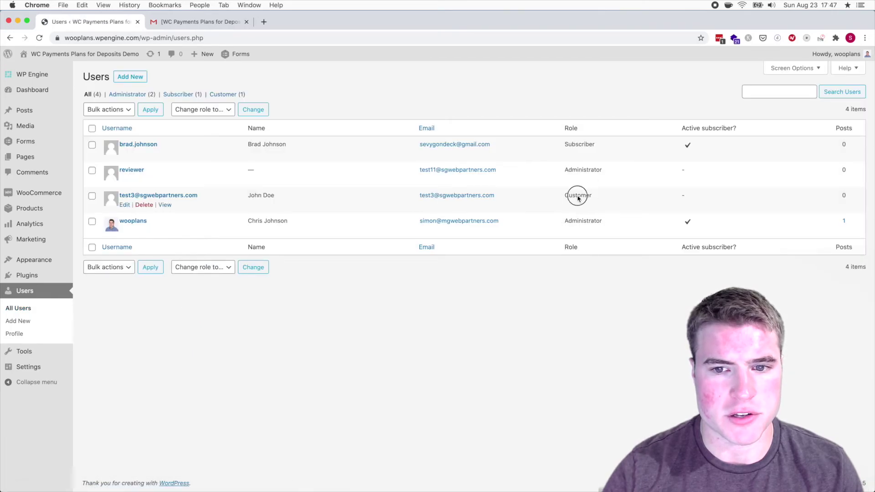
- Activate the User Switching plugin under Installed Plugins, then return to Users
{"action": "double_click", "coordinate": [584, 195]}
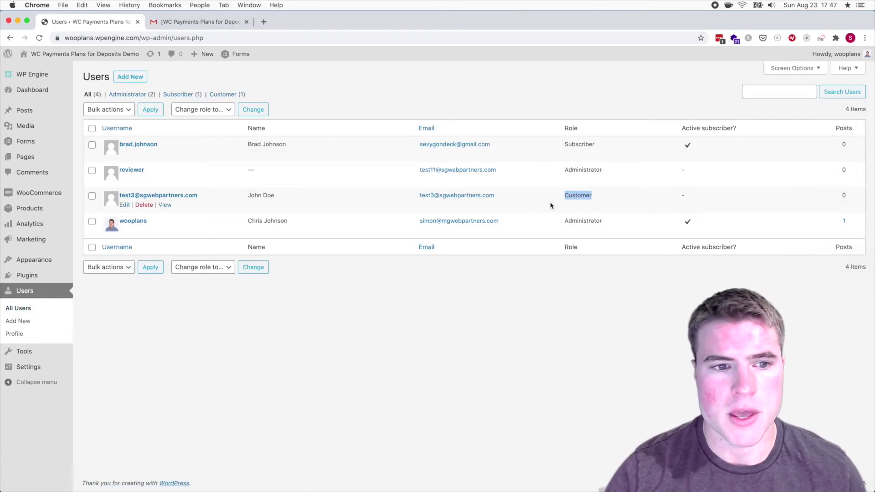
{"action": "left_click", "coordinate": [550, 206]}
{"action": "left_click", "coordinate": [58, 278]}
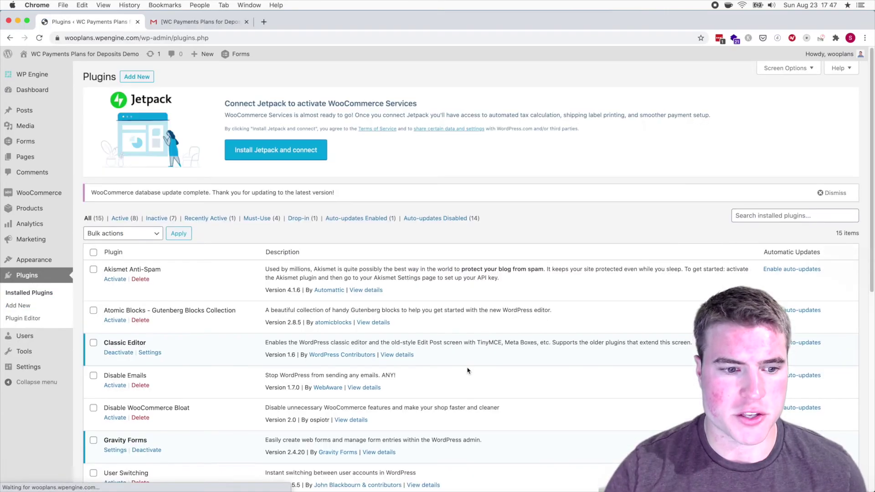
{"action": "scroll", "coordinate": [470, 372], "scroll_direction": "down", "scroll_amount": 3}
{"action": "left_click", "coordinate": [115, 406]}
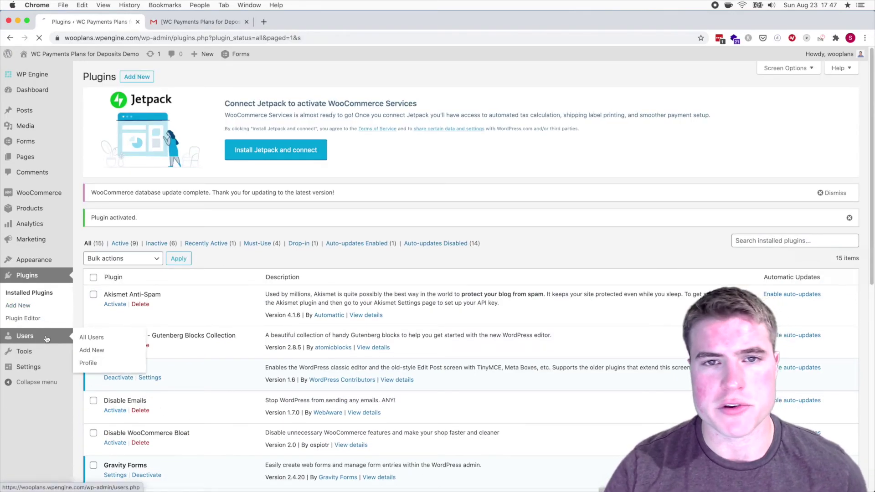
{"action": "left_click", "coordinate": [44, 338]}
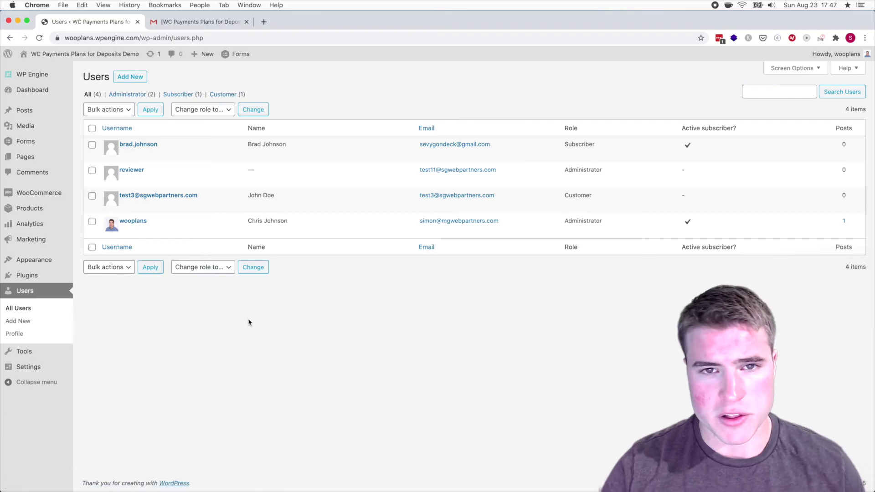
- Switch to the customer's account and view their My account Addresses page
{"action": "mouse_move", "coordinate": [175, 212]}
{"action": "left_click", "coordinate": [192, 208]}
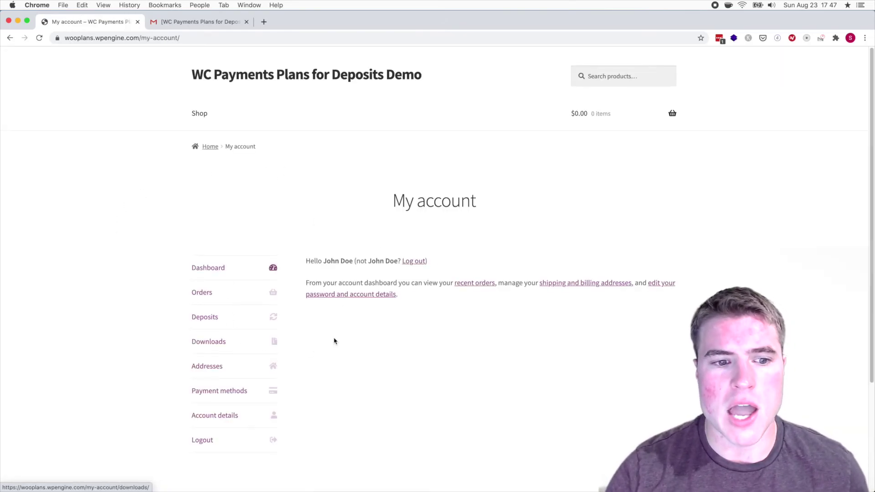
{"action": "left_click", "coordinate": [231, 365]}
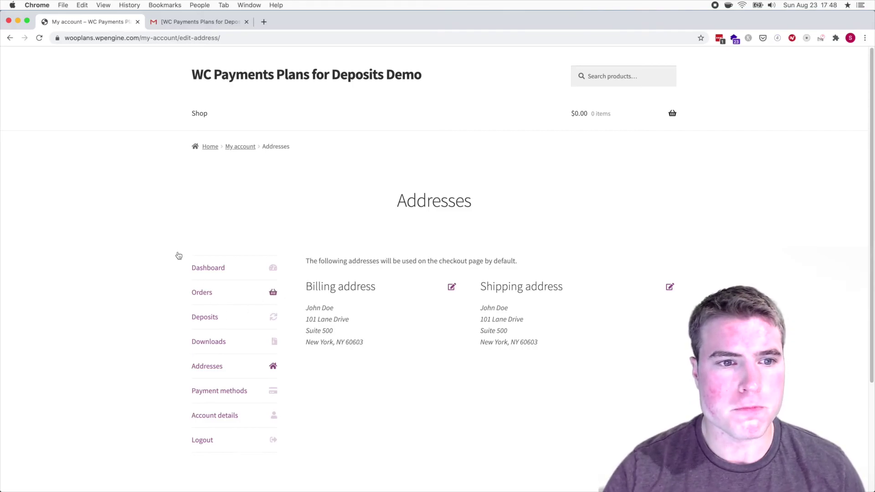
- Switch back to the administrator account from the page footer
{"action": "scroll", "coordinate": [373, 310], "scroll_direction": "down", "scroll_amount": 3}
{"action": "left_click", "coordinate": [90, 477]}
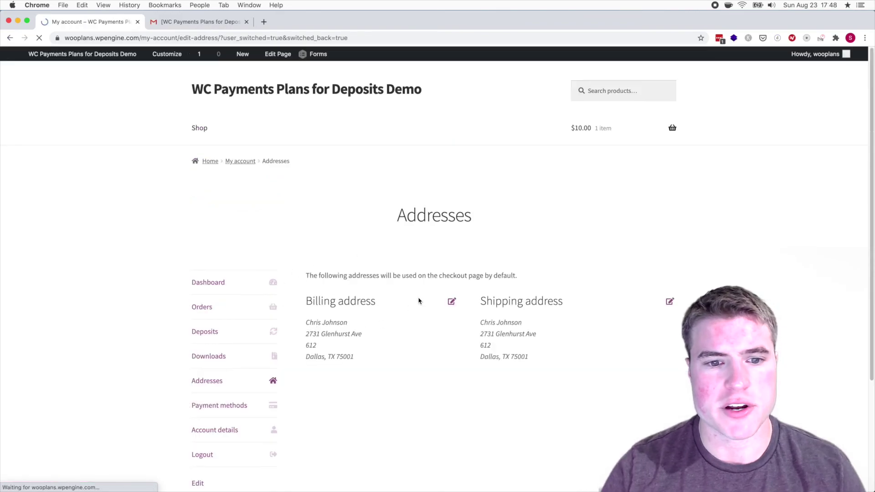
{"action": "mouse_move", "coordinate": [92, 63]}
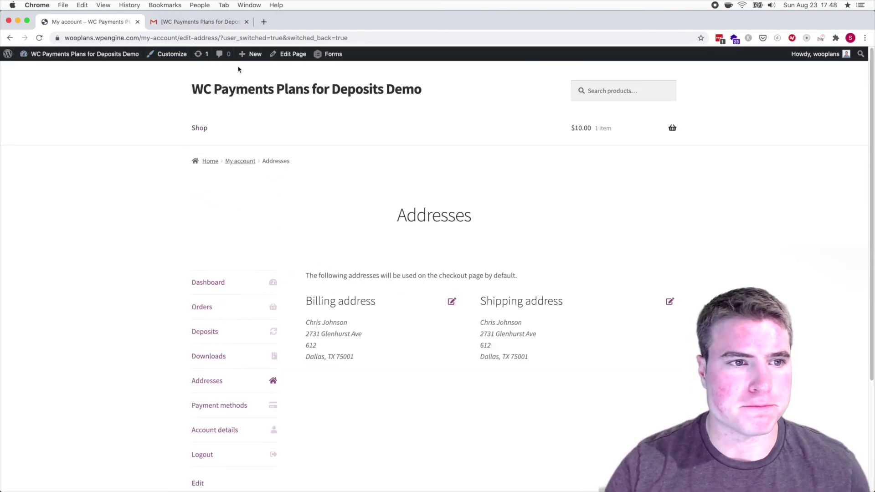